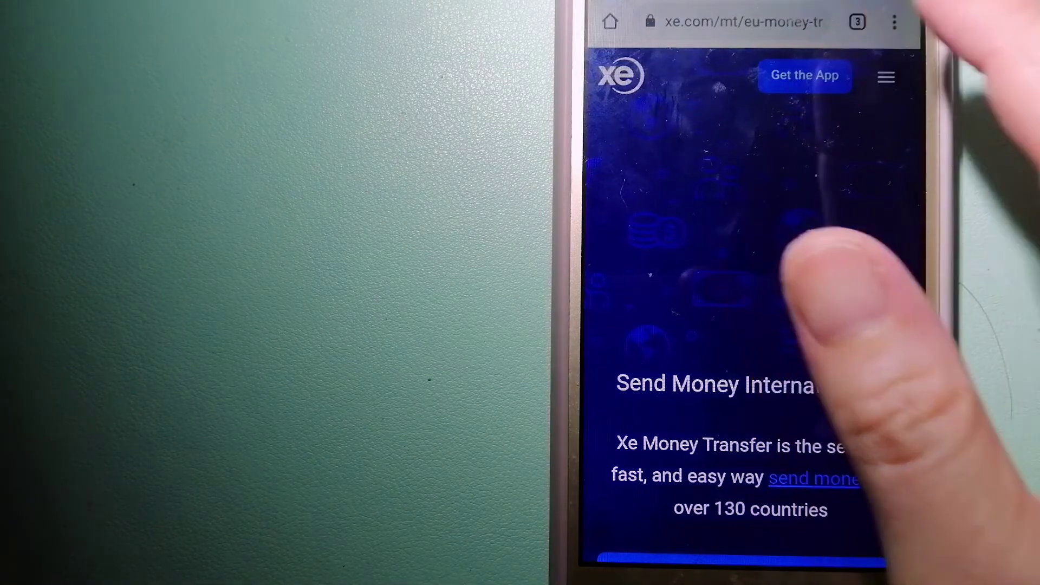
From the xe.com international money transfer page, bring up the overview of open browser tabs.
click(857, 22)
Show the currencyfair.com homepage, then return to the open-tabs overview.
click(707, 374)
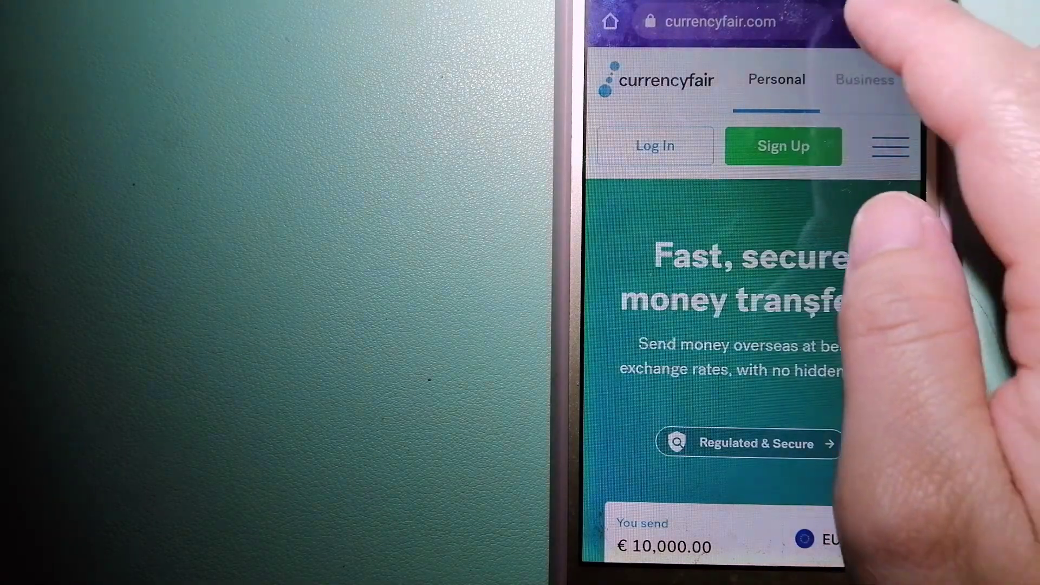
click(855, 21)
Open the wise.com tab quoting 7.82 USD total fees on a 1,000 USD transfer.
click(669, 170)
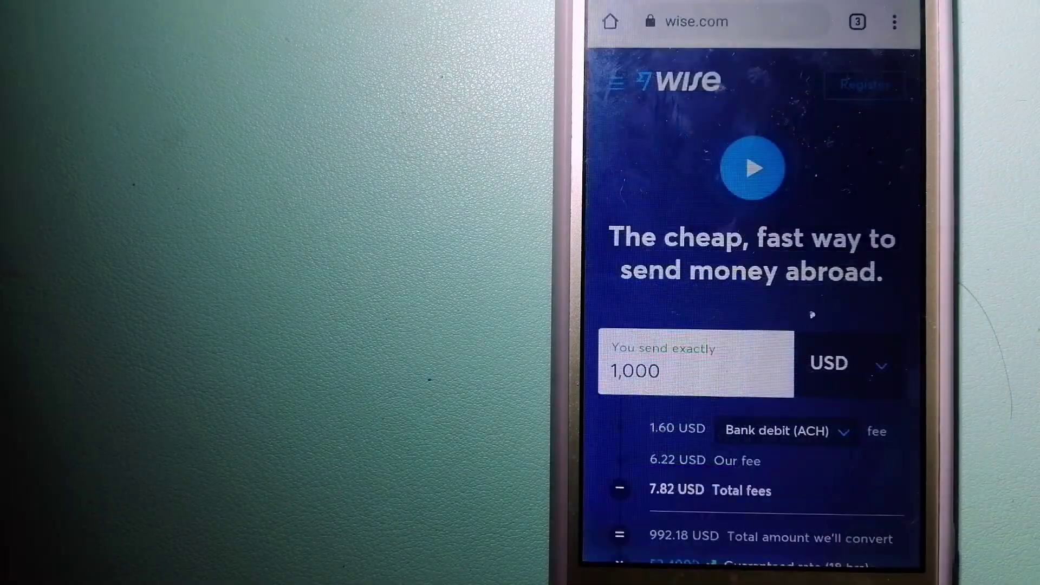